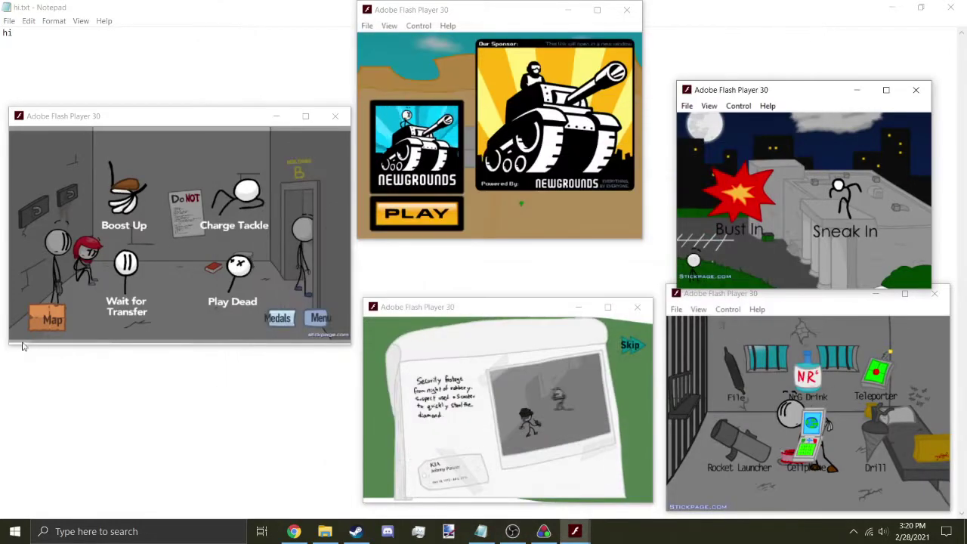
Hide OBS, close the Transfer Cell panel, and skip the airship game's opening cutscene.
{"action": "left_click", "coordinate": [45, 321]}
{"action": "left_click", "coordinate": [45, 322]}
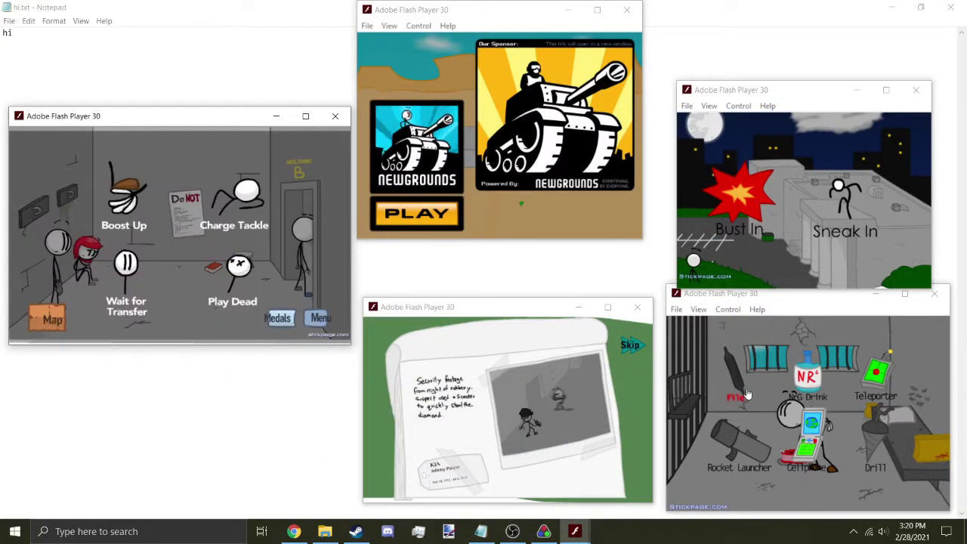
{"action": "left_click", "coordinate": [631, 347]}
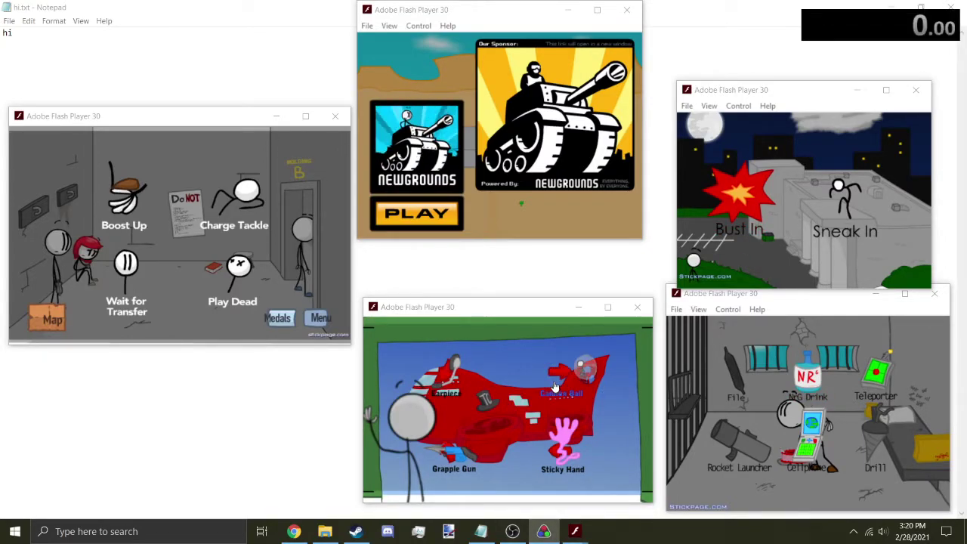
Pick the airship item, start the desert game, and take opening cell-block and heist actions.
{"action": "left_click", "coordinate": [555, 386]}
{"action": "left_click", "coordinate": [417, 214]}
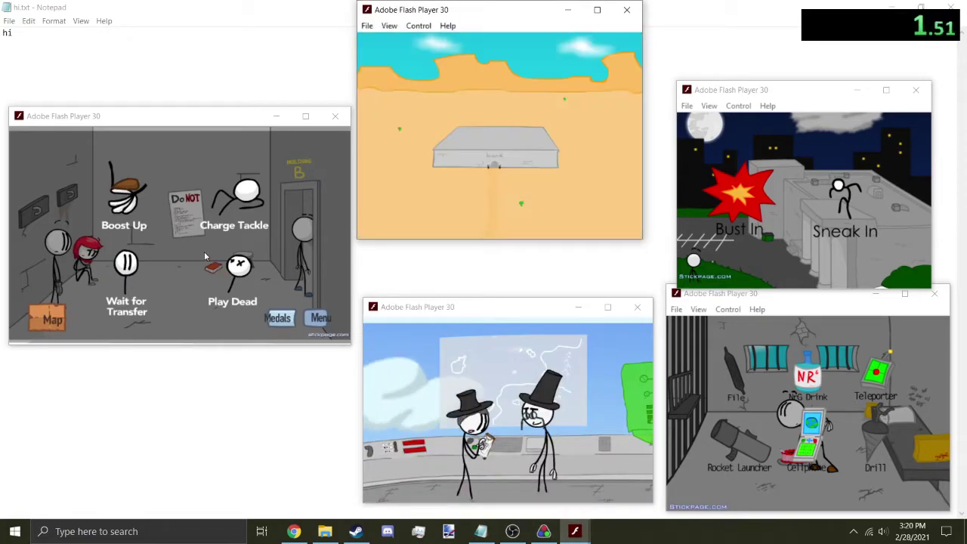
{"action": "left_click", "coordinate": [130, 276]}
{"action": "left_click", "coordinate": [840, 200]}
{"action": "left_click", "coordinate": [737, 367]}
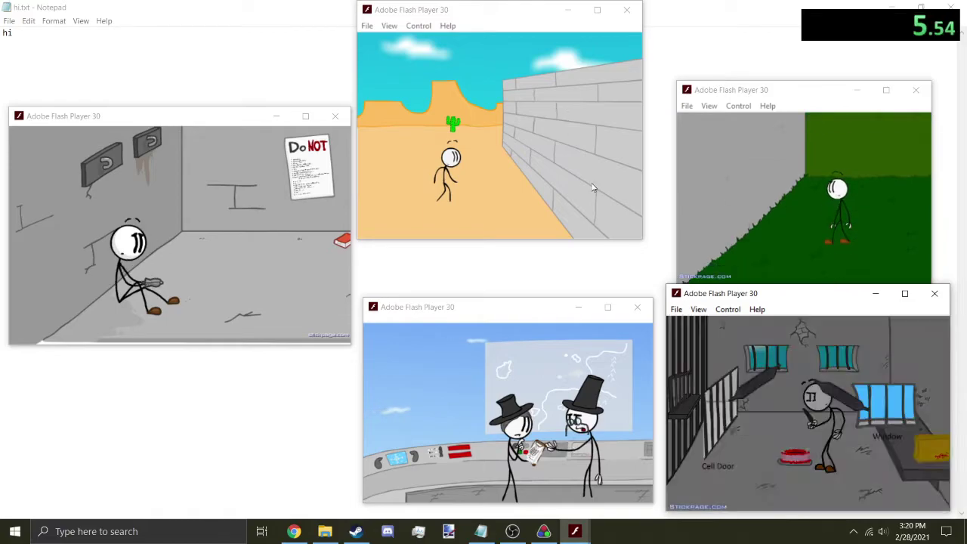
Choose the desert disguise and a heist item, reach the cell door, and pick a cell-block item.
{"action": "left_click", "coordinate": [585, 189]}
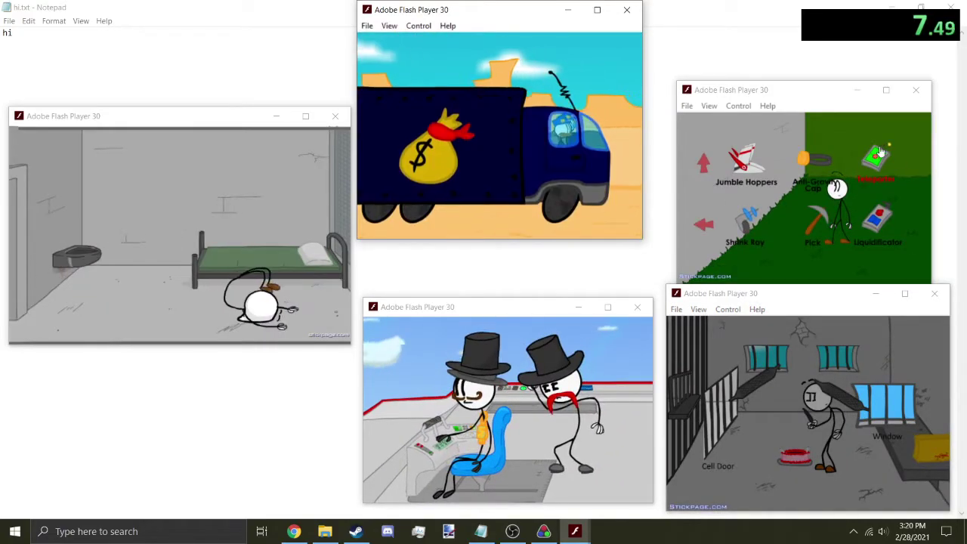
{"action": "left_click", "coordinate": [875, 157]}
{"action": "left_click", "coordinate": [726, 364]}
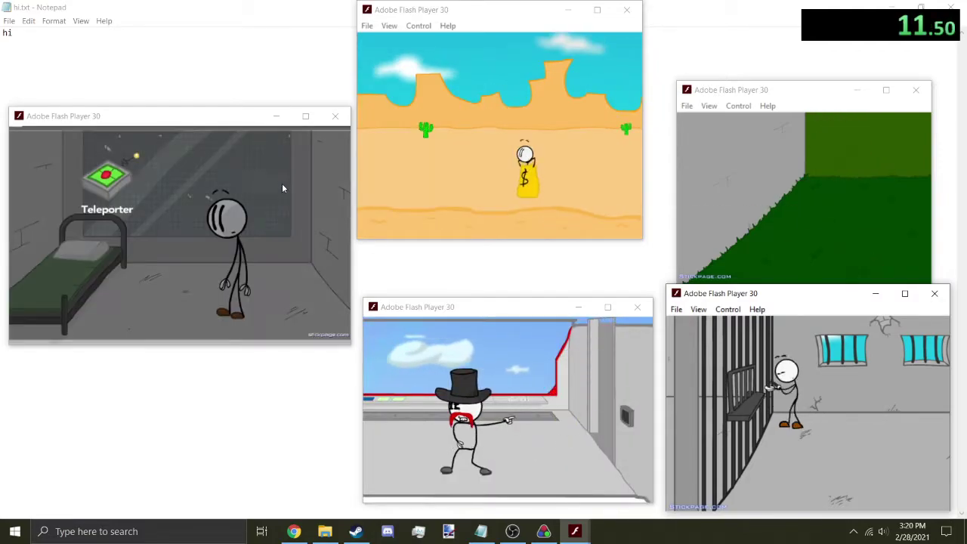
{"action": "left_click", "coordinate": [271, 187]}
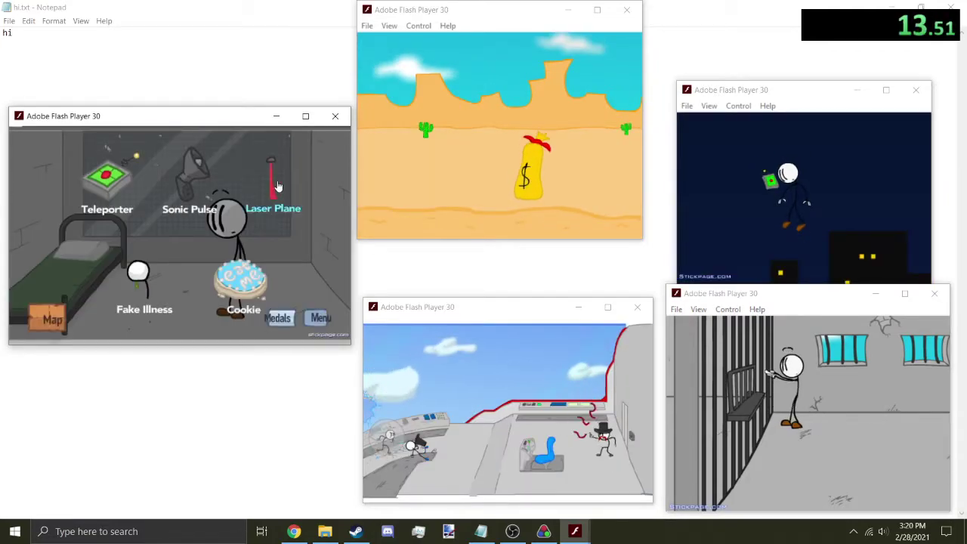
{"action": "left_click", "coordinate": [277, 186]}
Take the airship chair escape, pick a heist item, and choose the Toppat Clan path.
{"action": "left_click", "coordinate": [569, 366]}
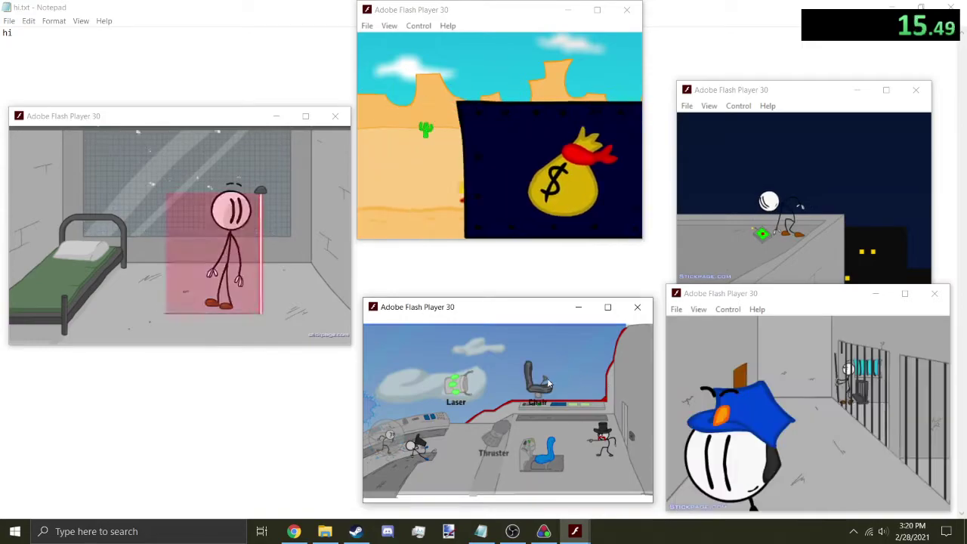
{"action": "left_click", "coordinate": [541, 379]}
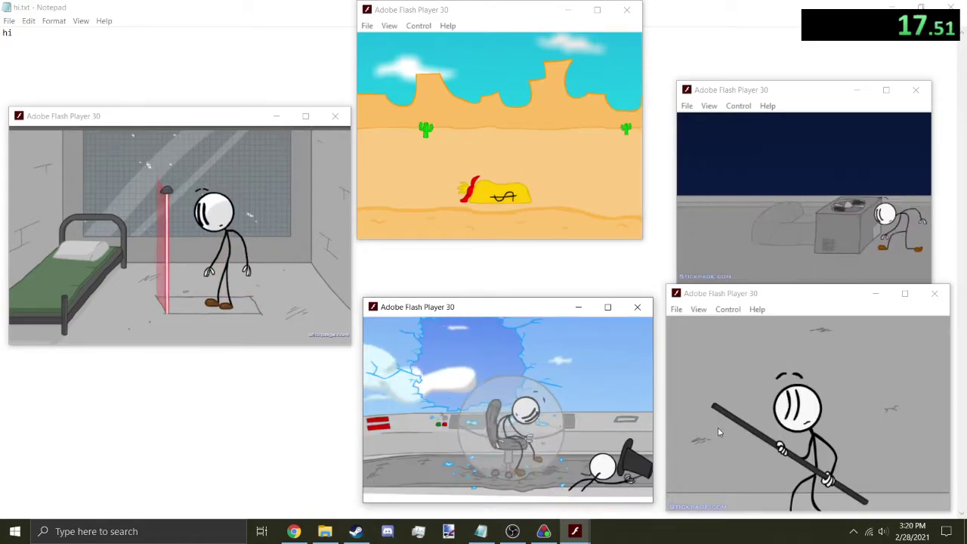
{"action": "left_click", "coordinate": [720, 432]}
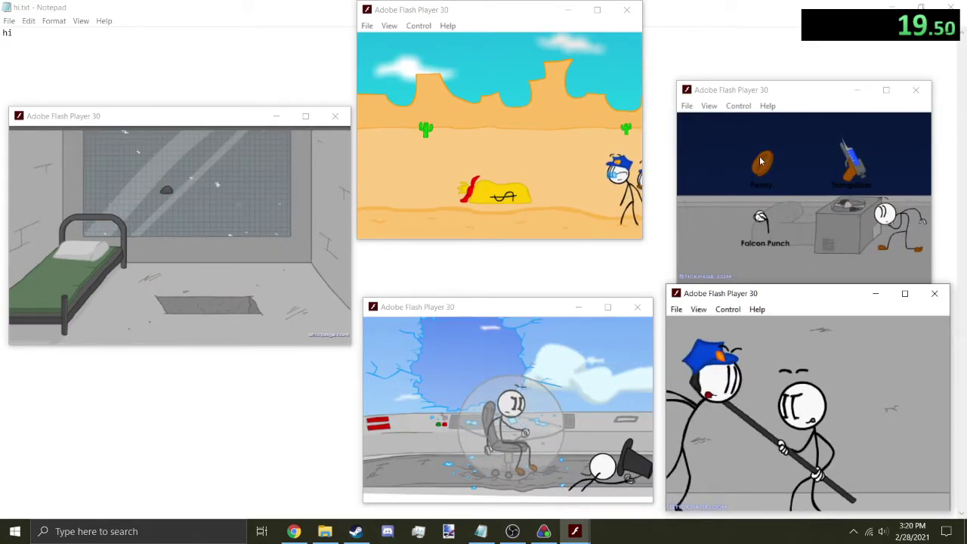
{"action": "left_click", "coordinate": [761, 161]}
{"action": "left_click", "coordinate": [894, 407]}
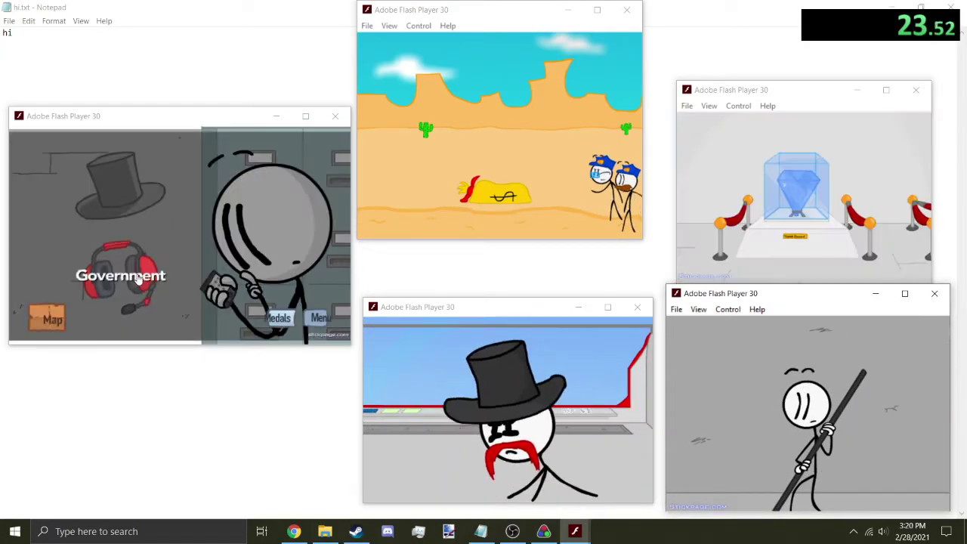
{"action": "left_click", "coordinate": [114, 201]}
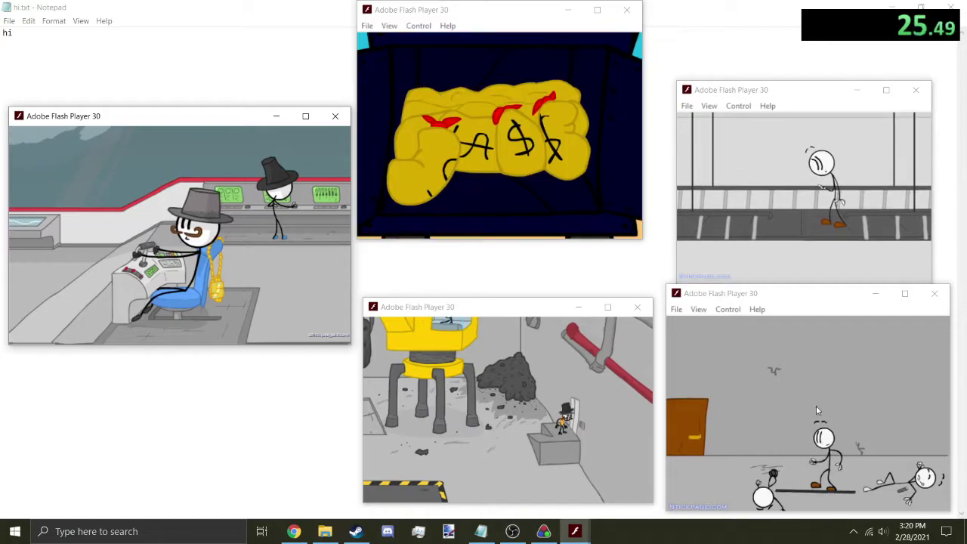
Take a diamond heist option, move the barred-cell game into a new room, and choose the Chair.
{"action": "left_click", "coordinate": [806, 406]}
{"action": "left_click", "coordinate": [856, 175]}
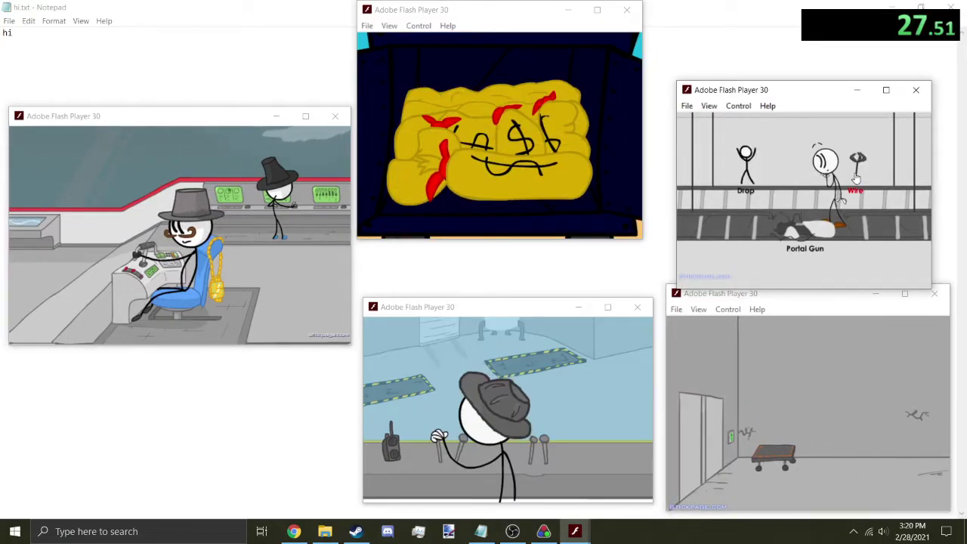
{"action": "left_click", "coordinate": [856, 178]}
{"action": "left_click", "coordinate": [781, 372]}
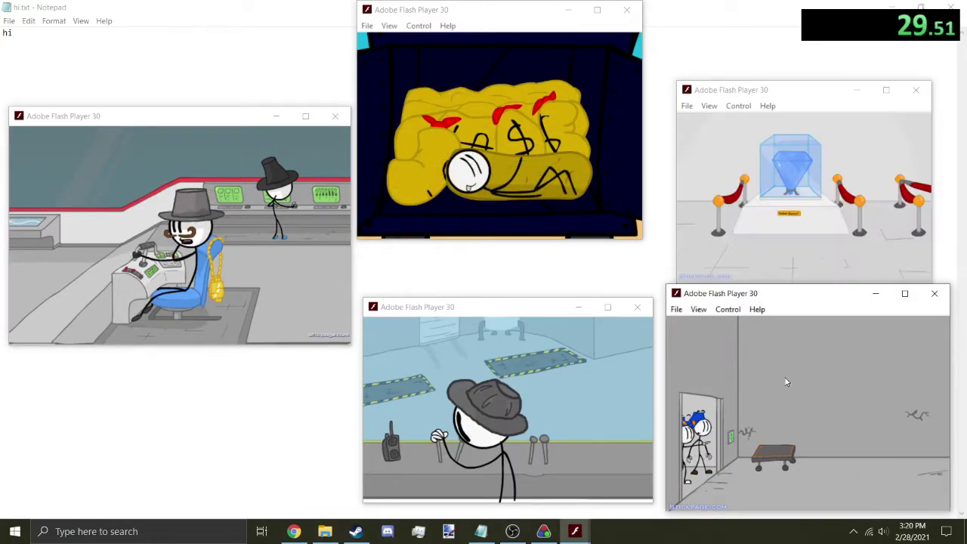
{"action": "left_click", "coordinate": [842, 409]}
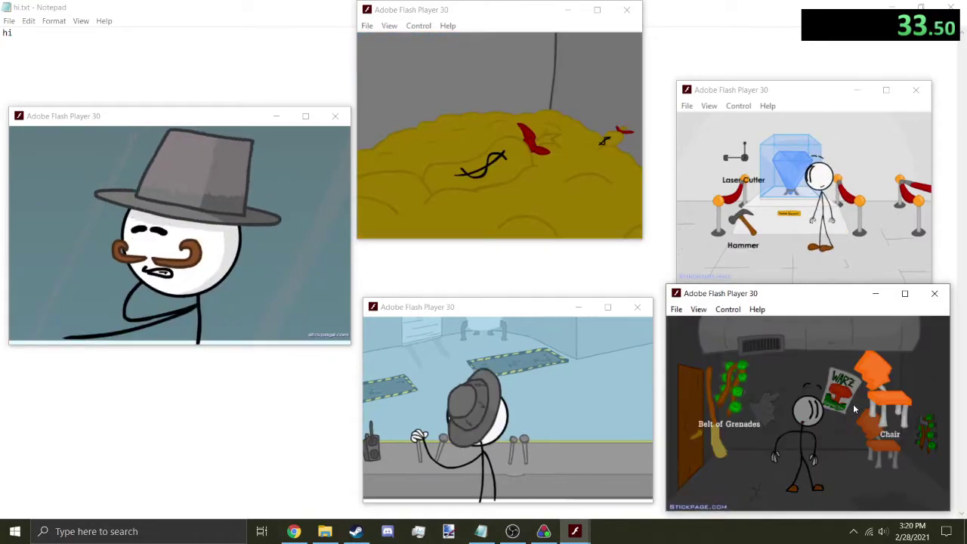
{"action": "left_click", "coordinate": [865, 416]}
Smash the diamond's glass with the Hammer, switching between the airship and heist games.
{"action": "left_click", "coordinate": [413, 359]}
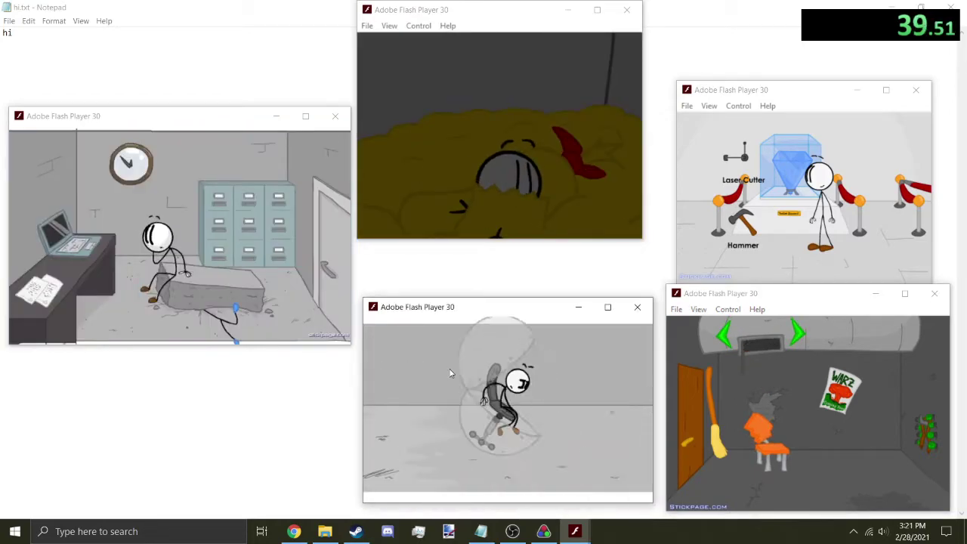
{"action": "left_click", "coordinate": [750, 241]}
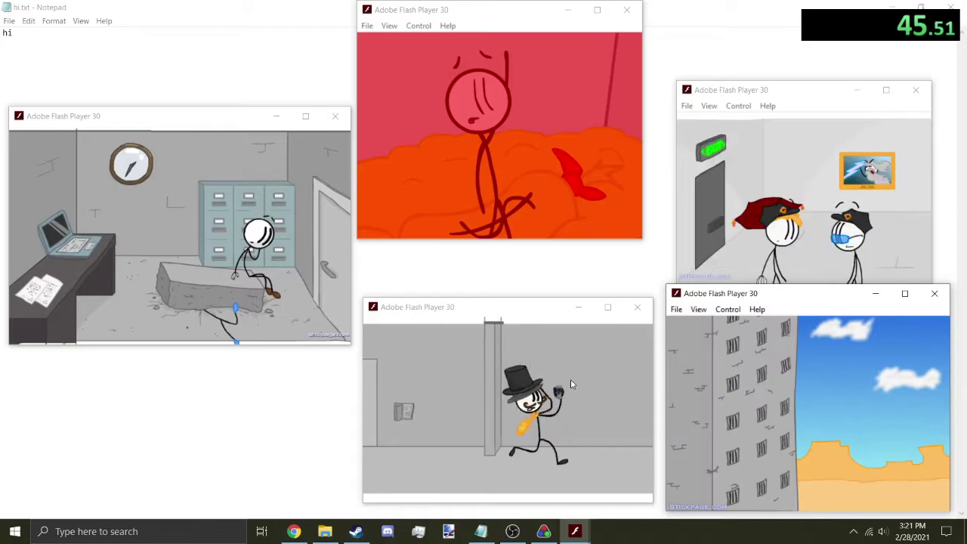
{"action": "left_click", "coordinate": [846, 177]}
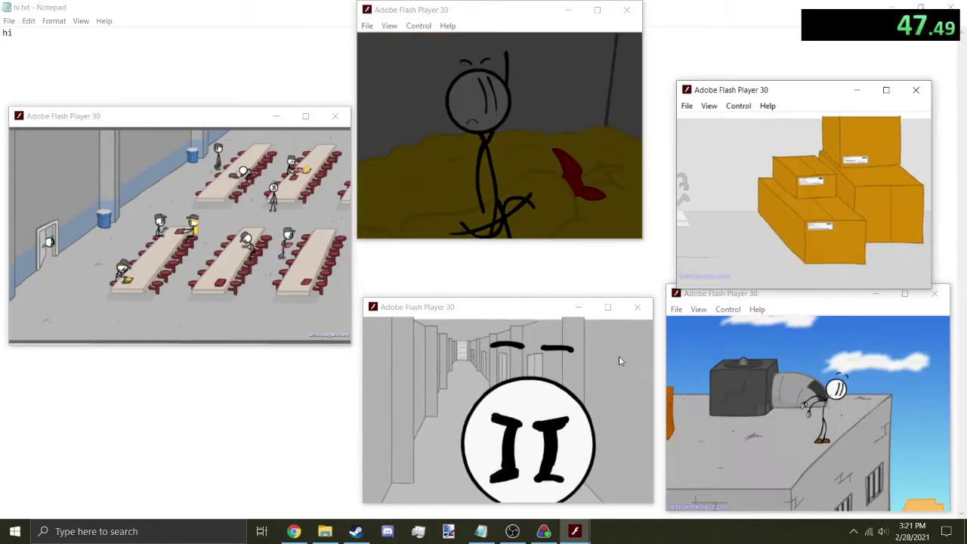
{"action": "left_click", "coordinate": [571, 374]}
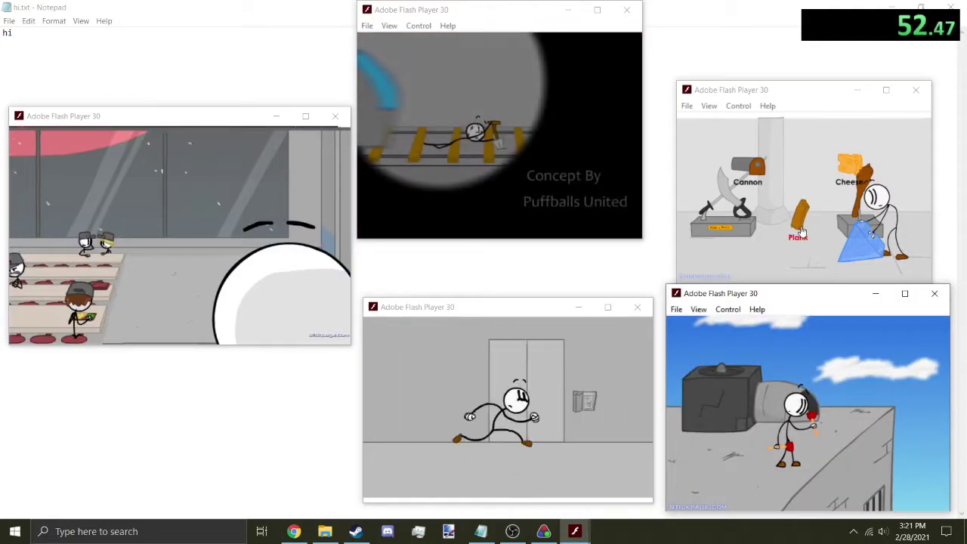
Make the next choices in the diamond heist and cell-block games.
{"action": "left_click", "coordinate": [795, 244]}
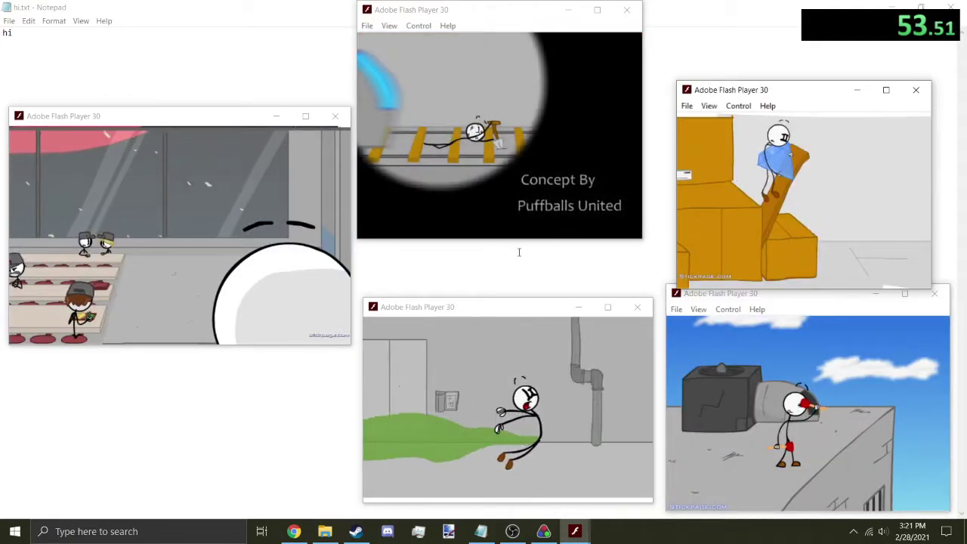
{"action": "left_click", "coordinate": [181, 276]}
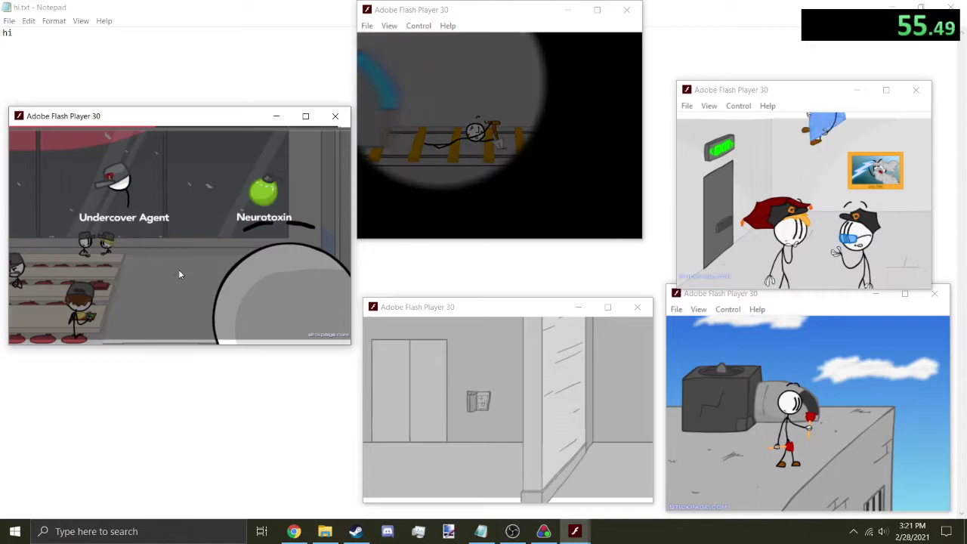
{"action": "left_click", "coordinate": [181, 271]}
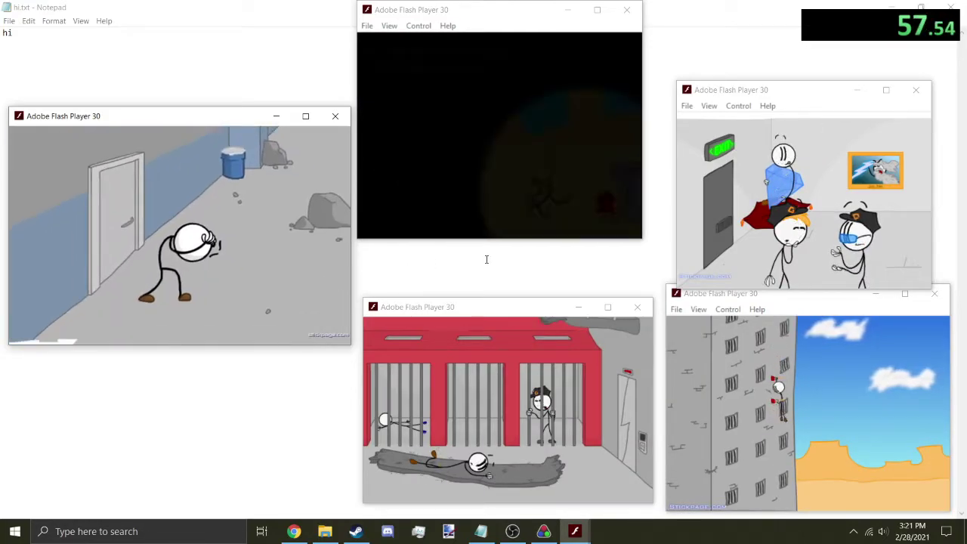
{"action": "left_click", "coordinate": [775, 211]}
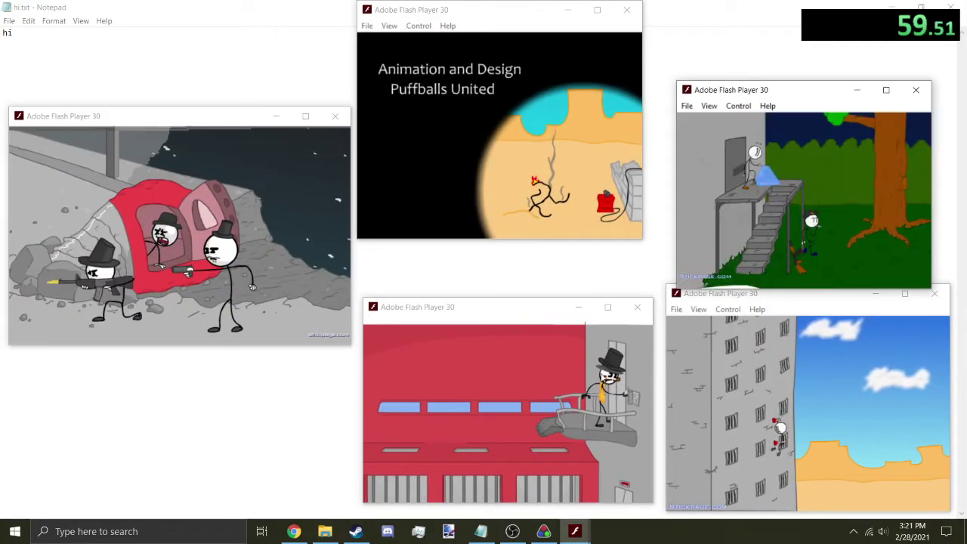
{"action": "left_click", "coordinate": [571, 376]}
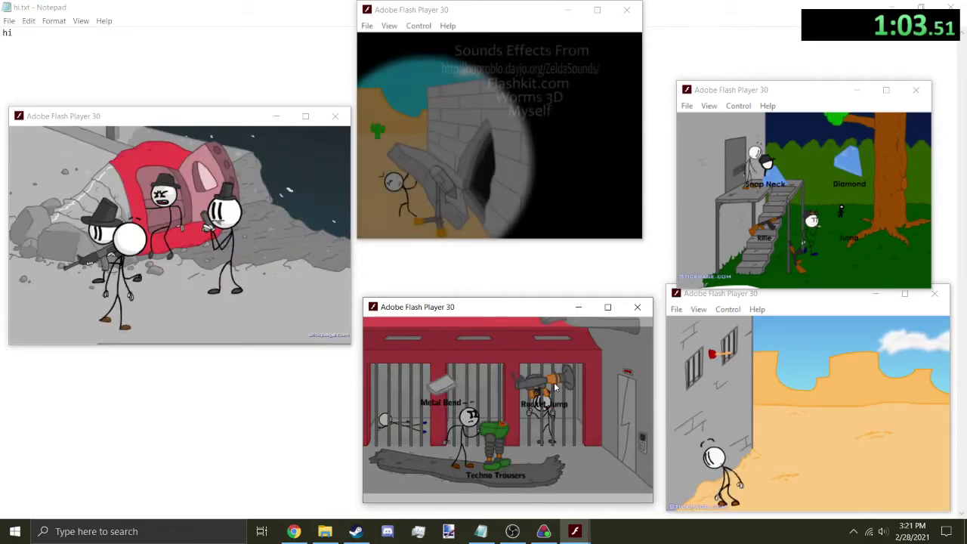
Pick the Diamond, advance the airship escape and top-hat chase, and attack with Multi bottle rocket.
{"action": "left_click", "coordinate": [848, 161]}
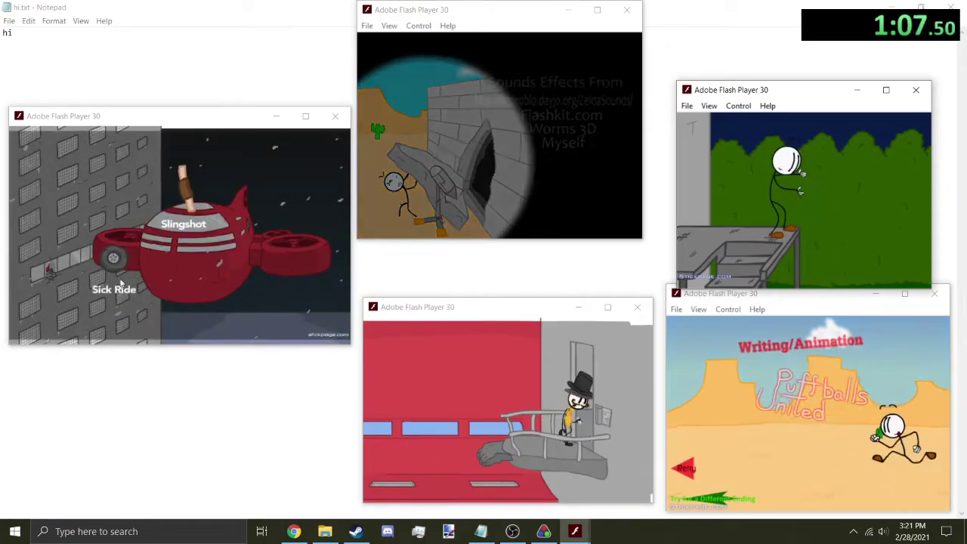
{"action": "left_click", "coordinate": [115, 266]}
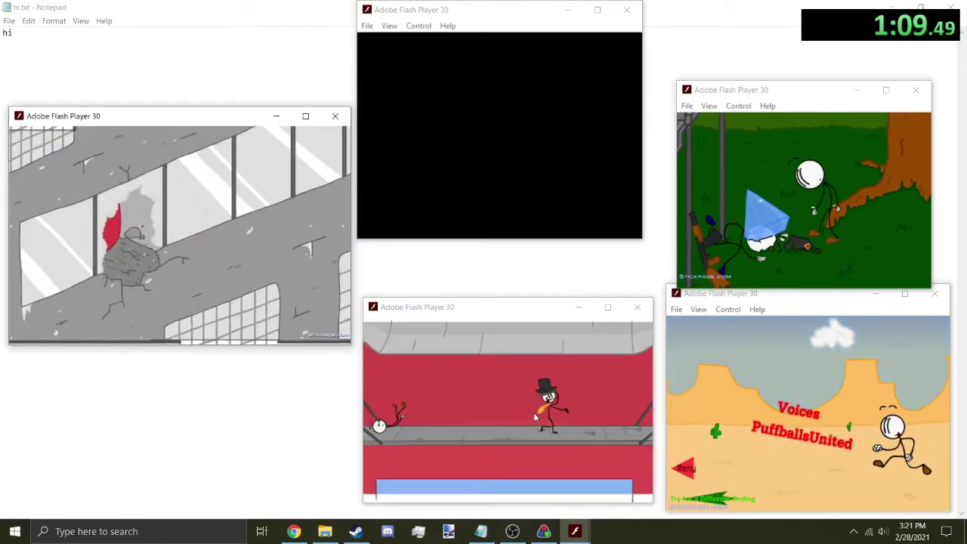
{"action": "left_click", "coordinate": [539, 418]}
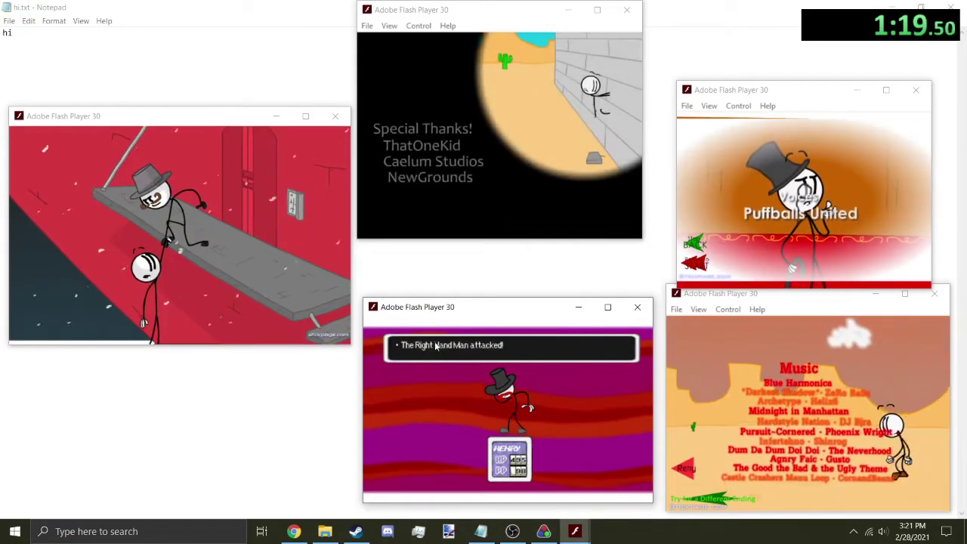
{"action": "left_click", "coordinate": [439, 348]}
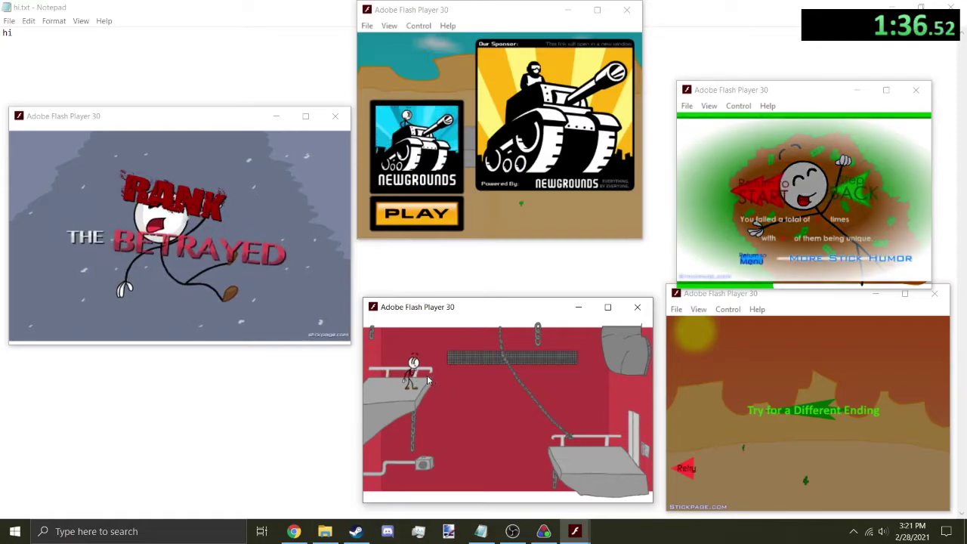
Choose the Glider, skip credits to the Airship map, and take Phone a Friend with the Government headset.
{"action": "left_click", "coordinate": [452, 372]}
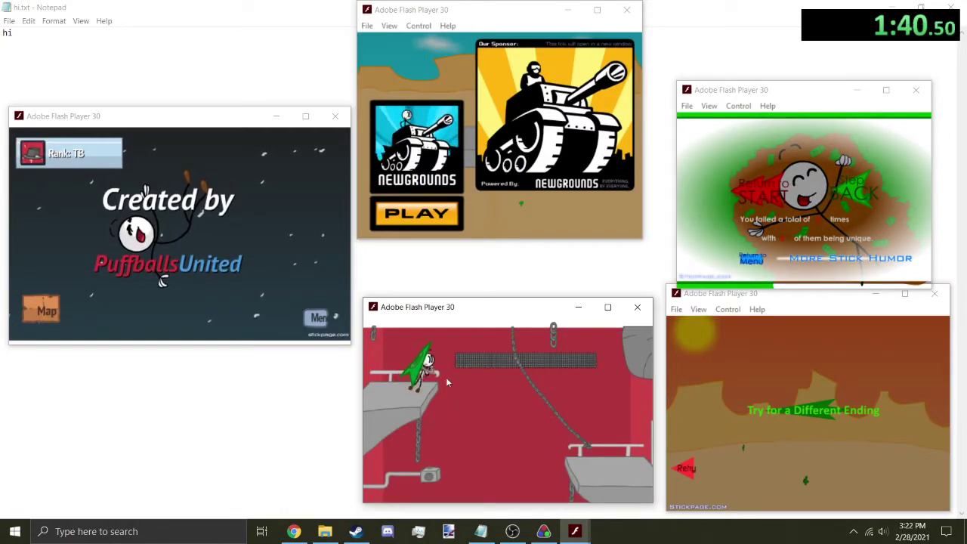
{"action": "left_click", "coordinate": [42, 311]}
{"action": "left_click", "coordinate": [135, 275]}
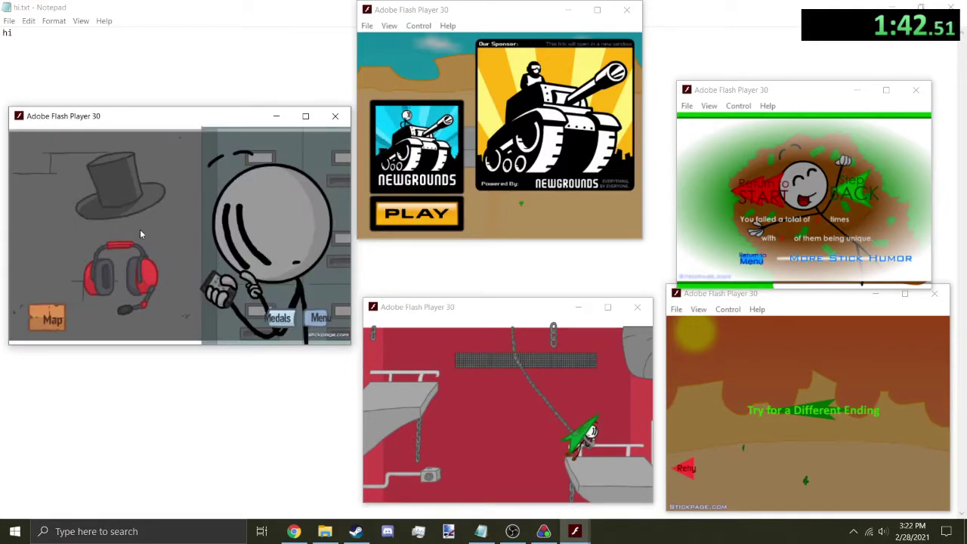
{"action": "left_click", "coordinate": [122, 255]}
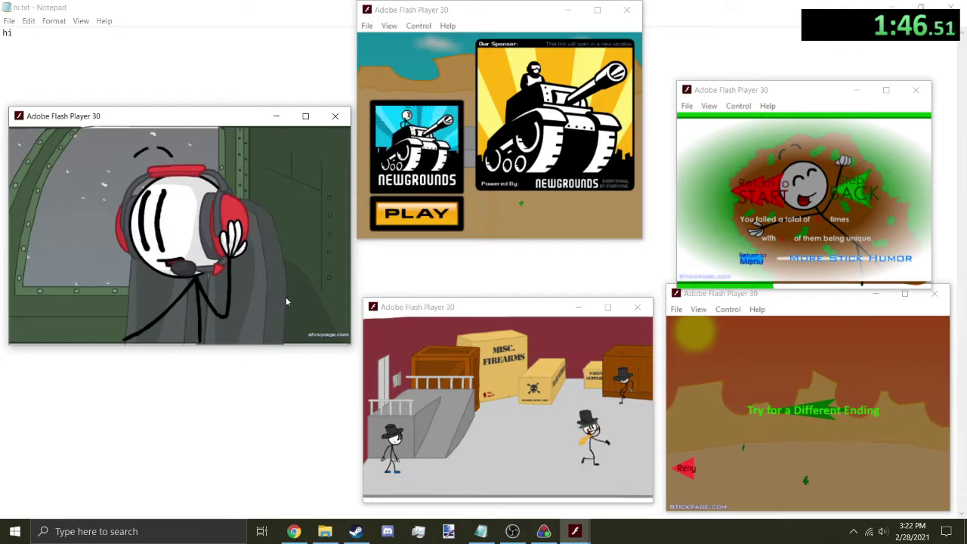
Leave the warehouse, retry the desert game, continue the top-hat cutscene, and start Sneak In.
{"action": "left_click", "coordinate": [591, 411]}
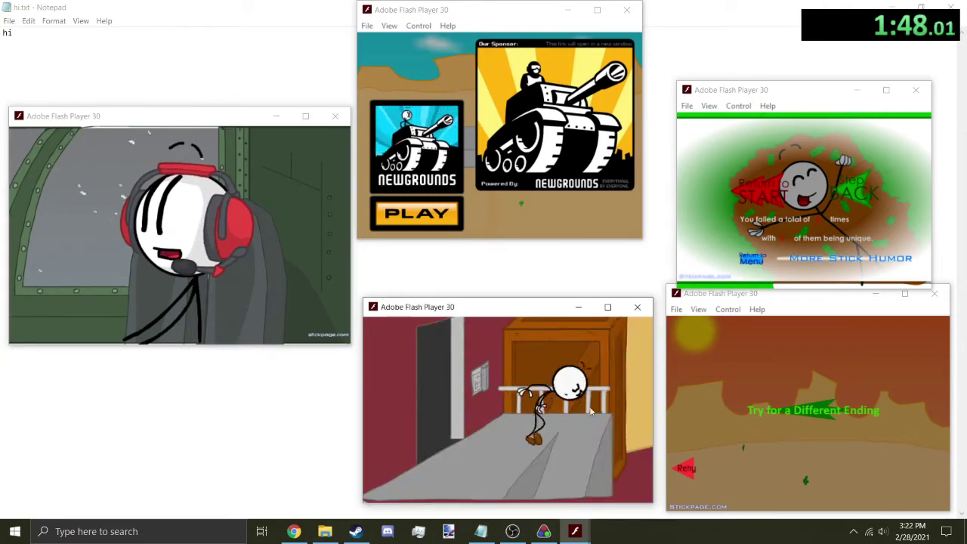
{"action": "left_click", "coordinate": [689, 462]}
{"action": "left_click", "coordinate": [737, 423]}
{"action": "left_click", "coordinate": [500, 370]}
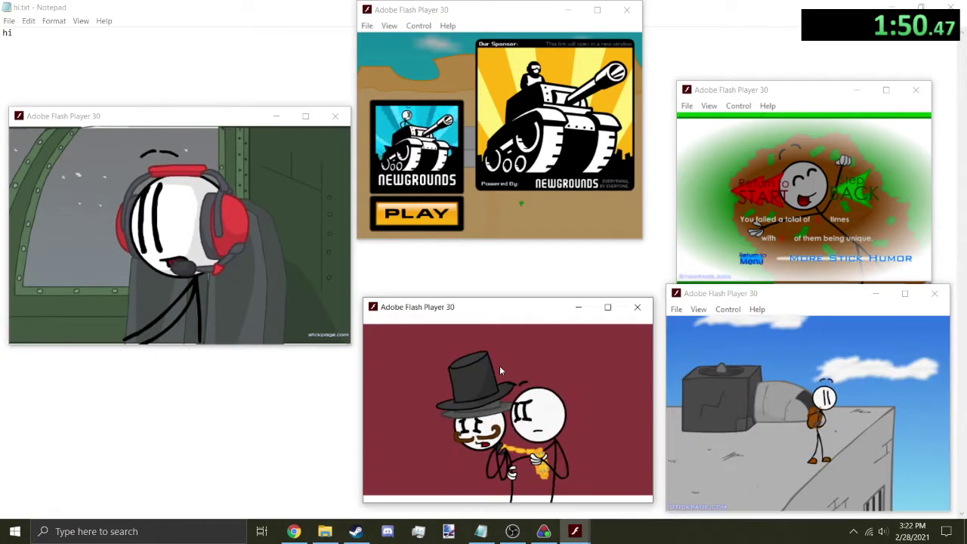
{"action": "left_click", "coordinate": [756, 198]}
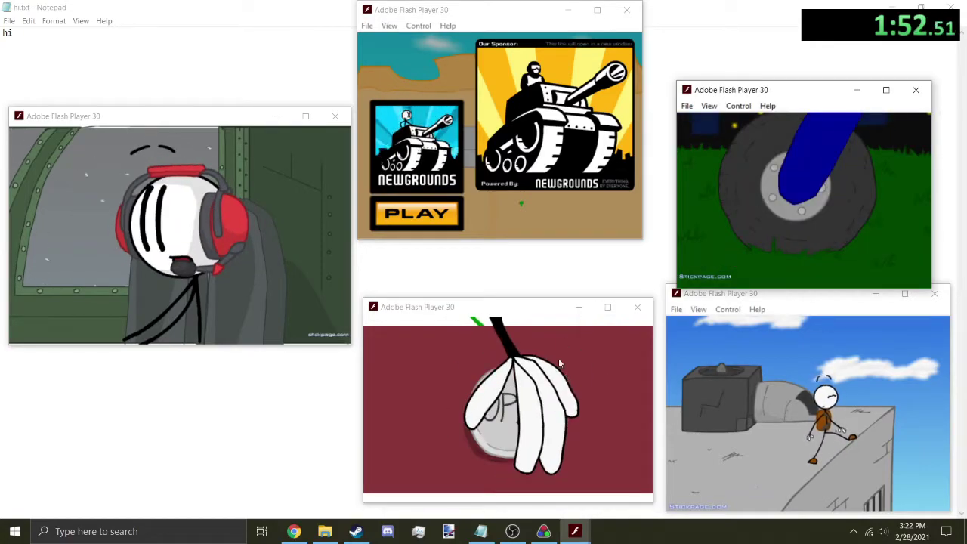
{"action": "left_click", "coordinate": [544, 377]}
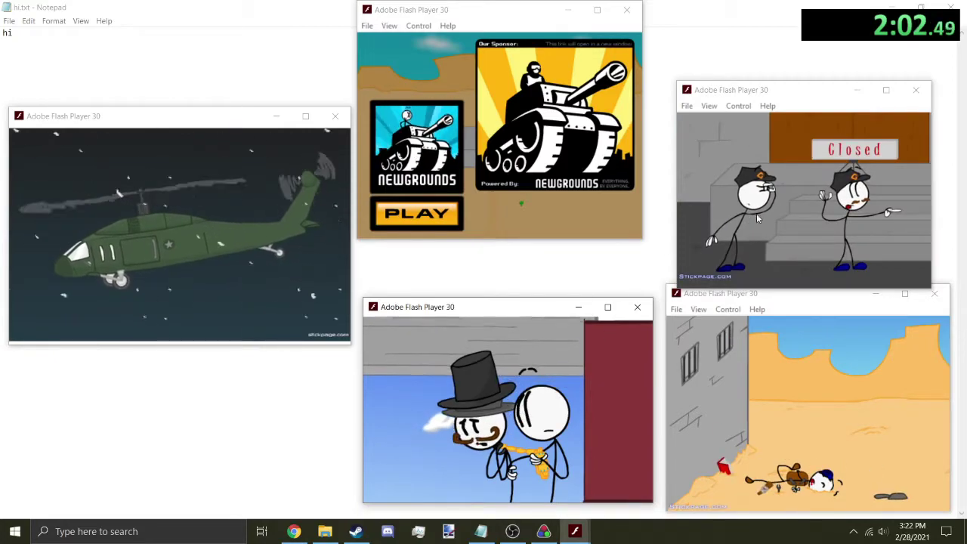
Advance the scooter and helicopter chases, grab the orange item, and restart the jail game using Flash.
{"action": "left_click", "coordinate": [737, 211]}
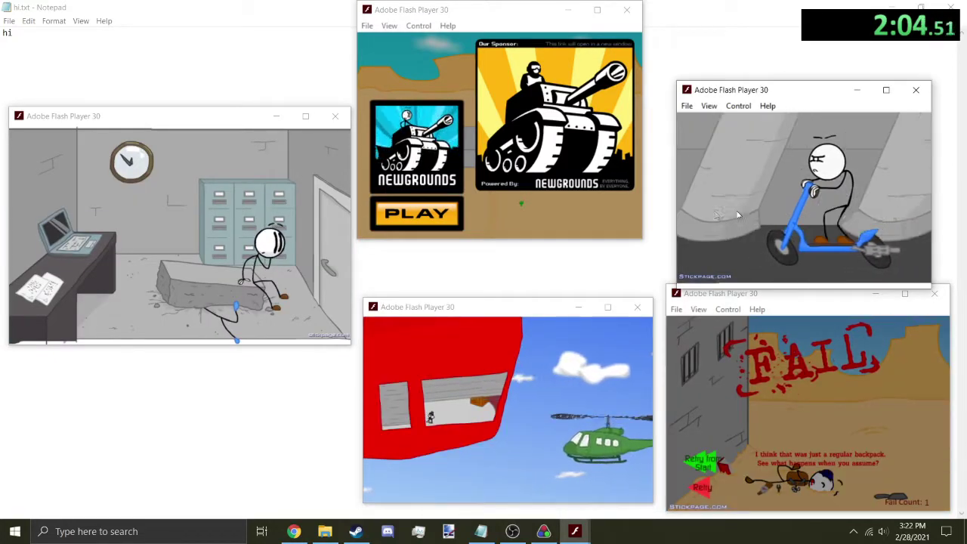
{"action": "left_click", "coordinate": [520, 406]}
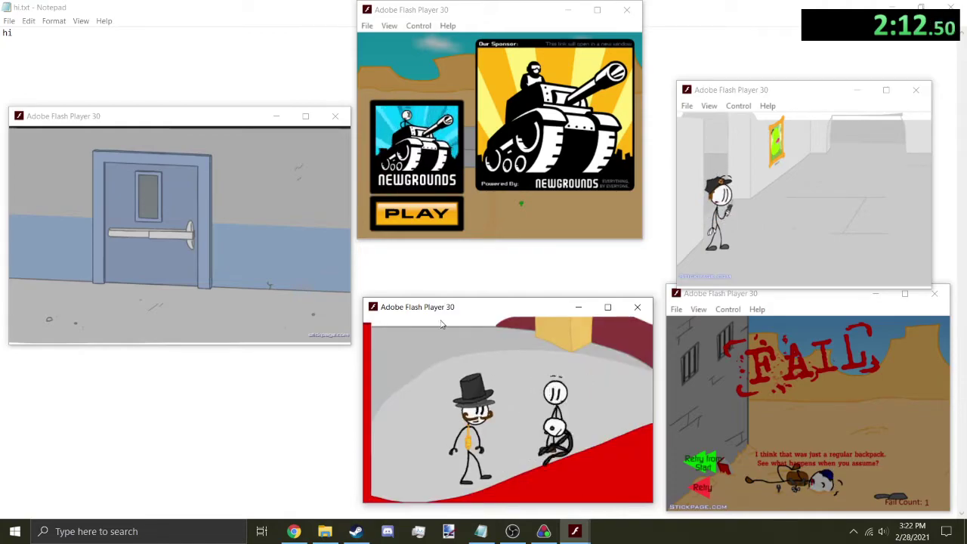
{"action": "left_click", "coordinate": [780, 151]}
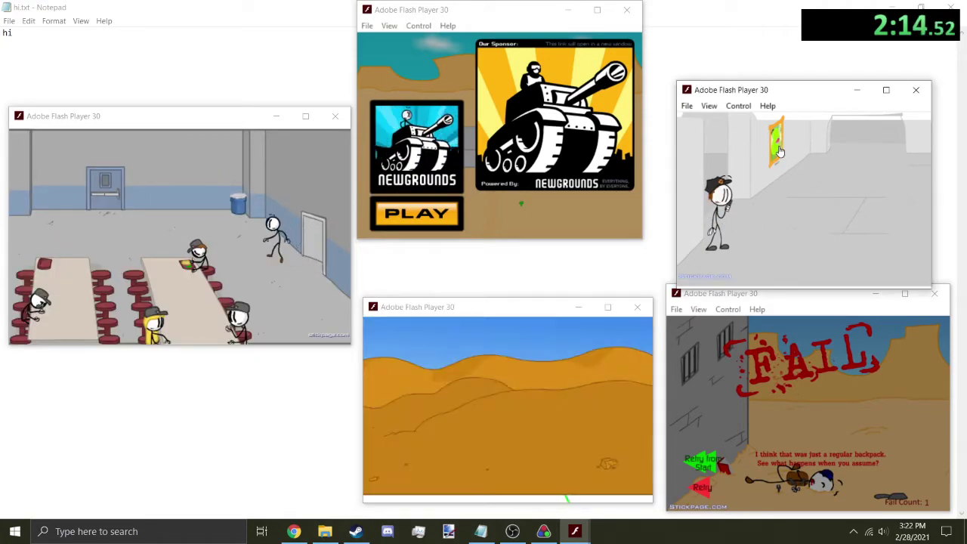
{"action": "left_click", "coordinate": [727, 457]}
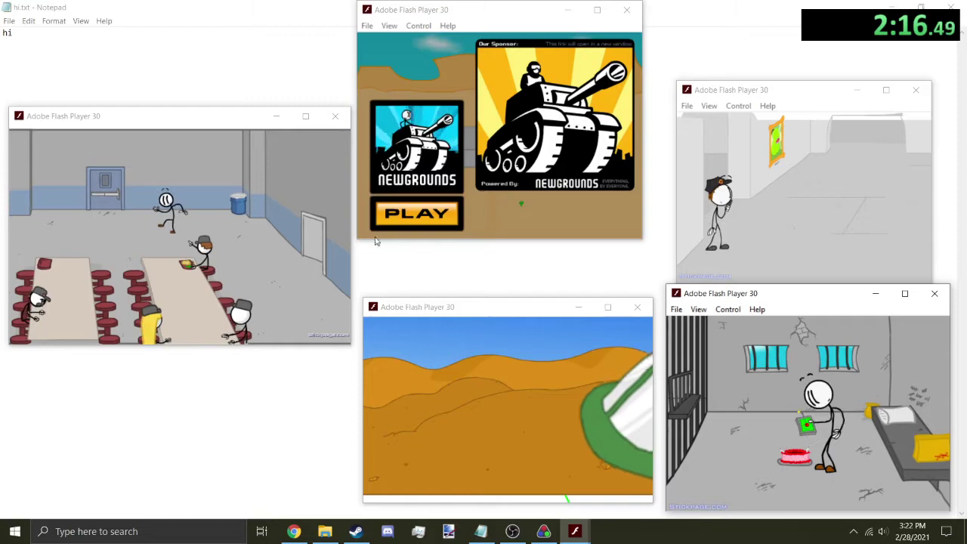
{"action": "left_click", "coordinate": [262, 275]}
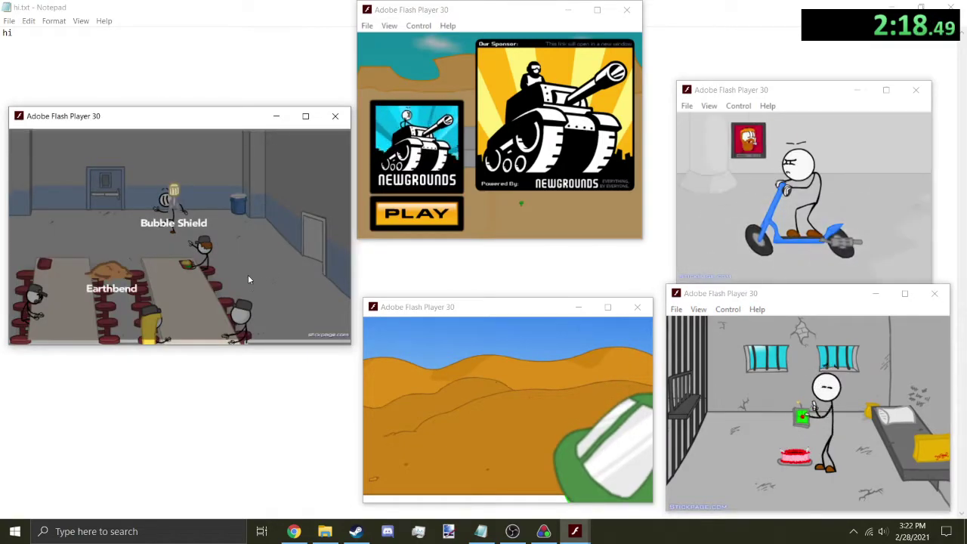
{"action": "left_click", "coordinate": [244, 269]}
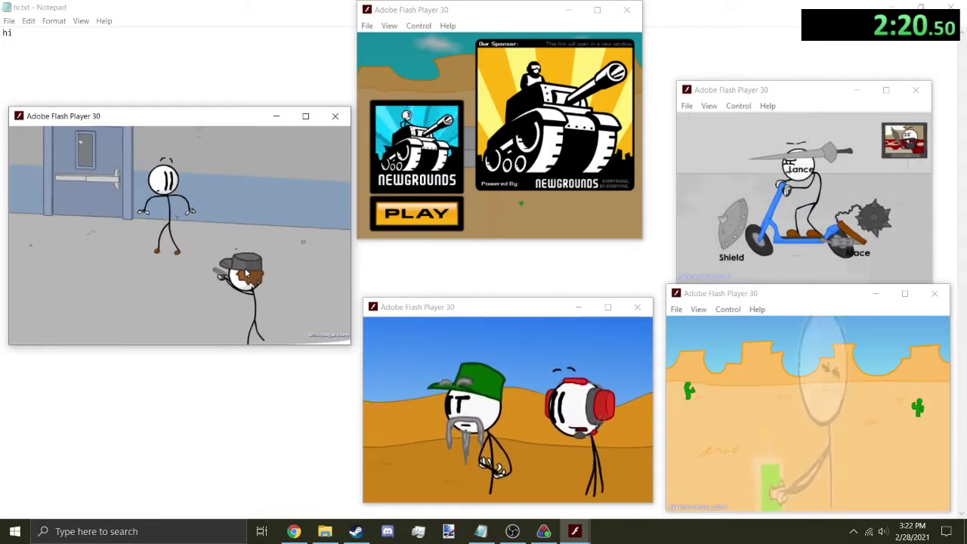
Pick the scooter rider's weapon, skip the skeleton cutscene, choose Charles, and bring OBS forward.
{"action": "left_click", "coordinate": [721, 225]}
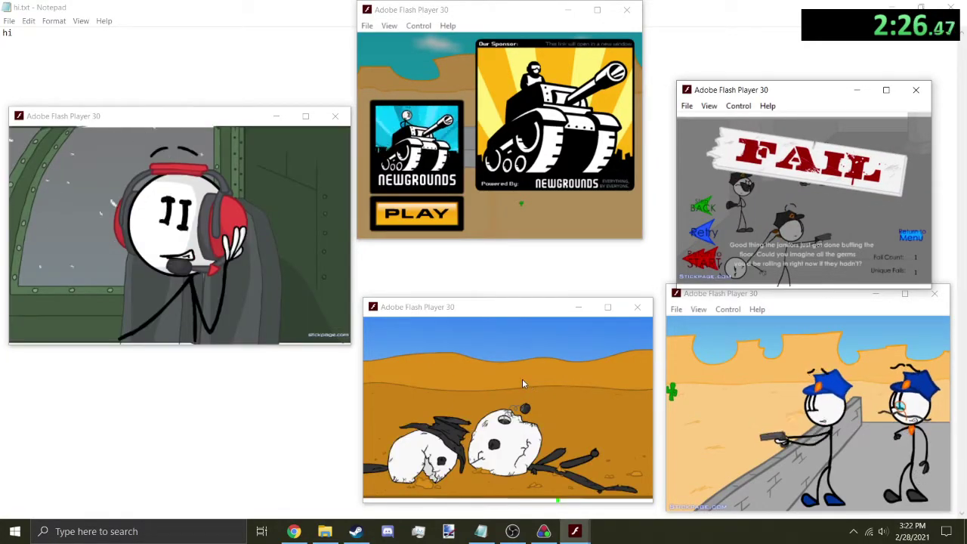
{"action": "left_click", "coordinate": [525, 373]}
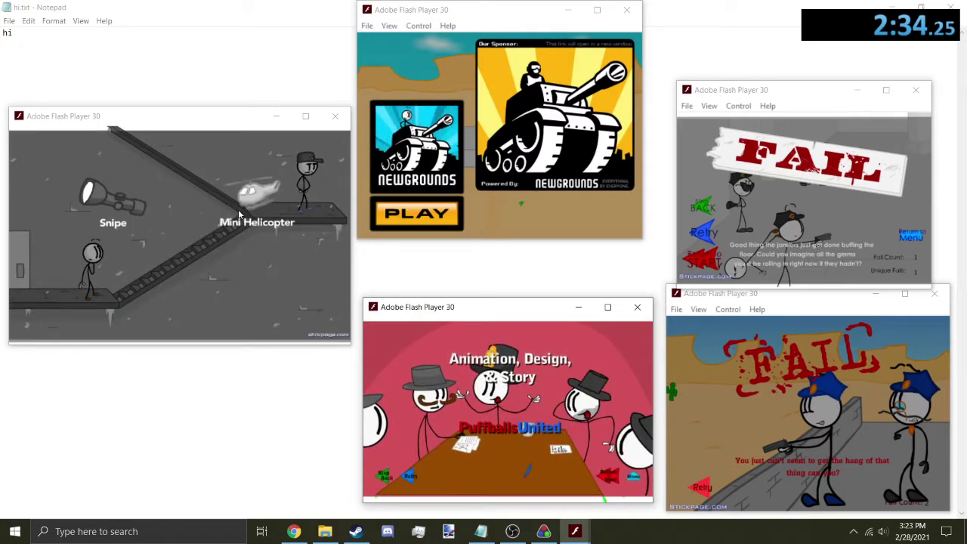
{"action": "left_click", "coordinate": [173, 259]}
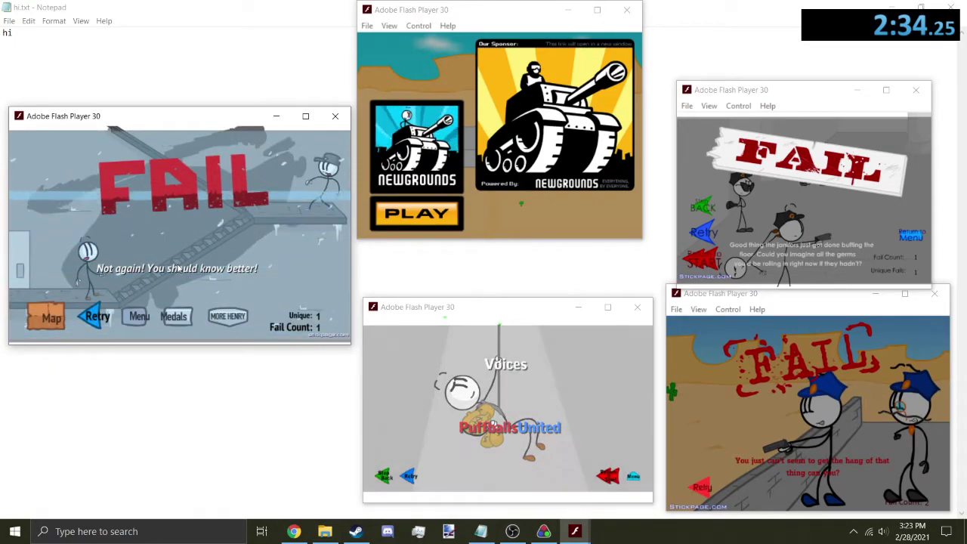
{"action": "left_click", "coordinate": [512, 531]}
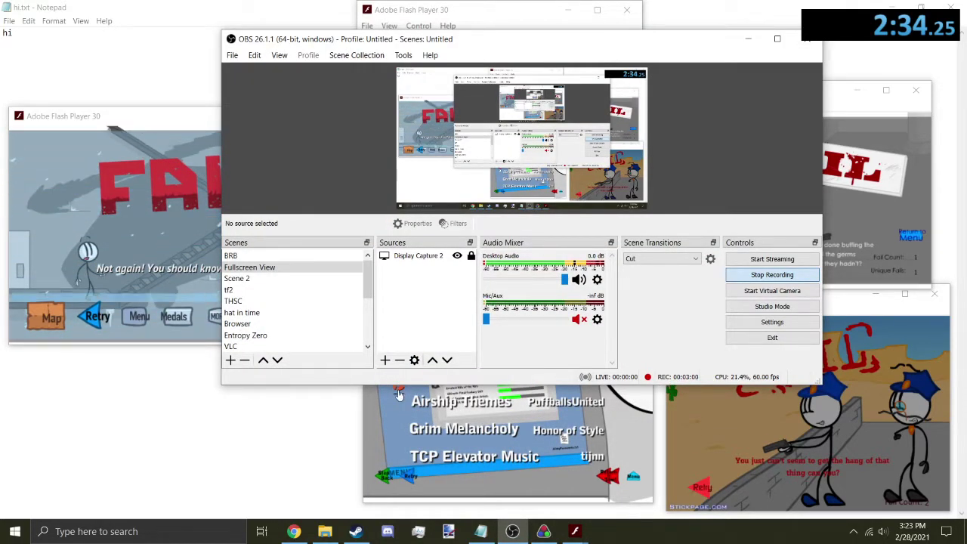
{"action": "left_click", "coordinate": [400, 393]}
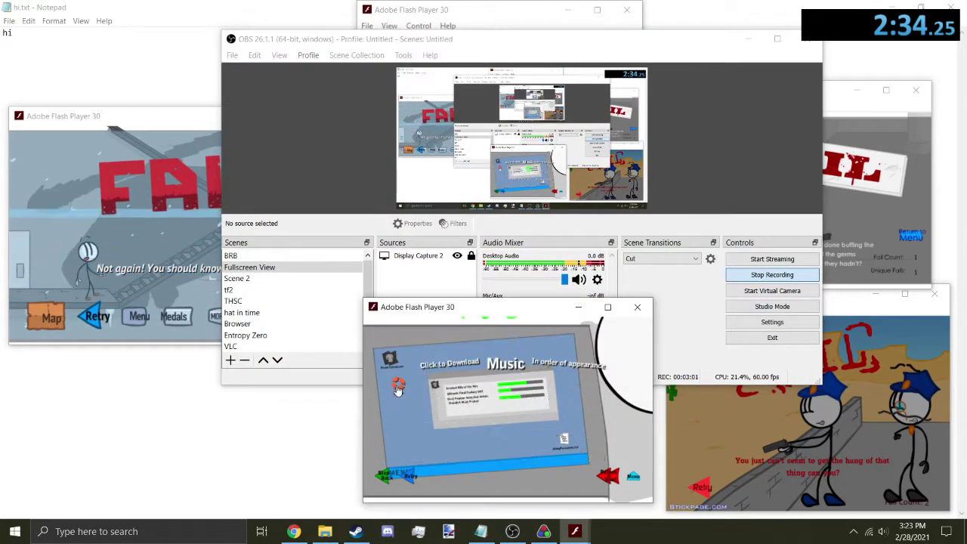
{"action": "left_click", "coordinate": [513, 533]}
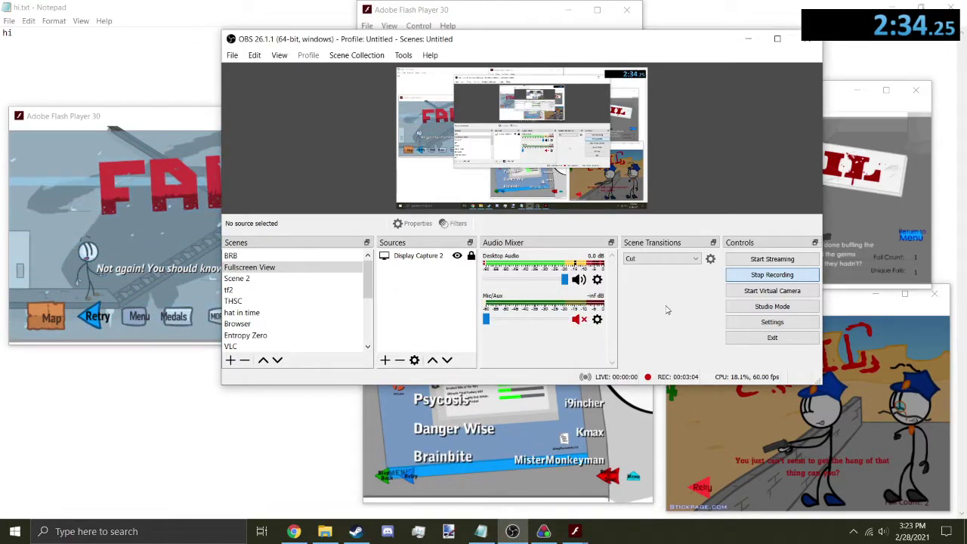